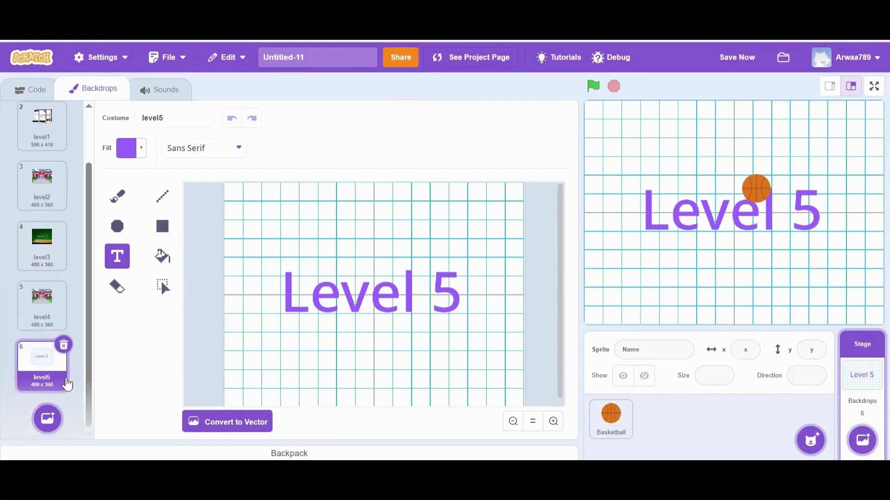
pyautogui.scroll(2, 38, 292)
# Look through the level1 to level5 backdrops.
pyautogui.click(38, 208)
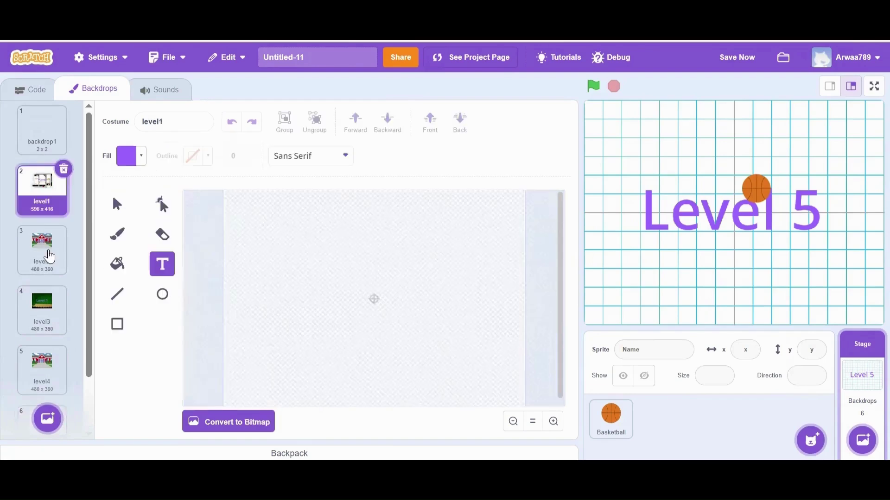
pyautogui.click(44, 253)
pyautogui.click(42, 323)
pyautogui.scroll(-2, 40, 345)
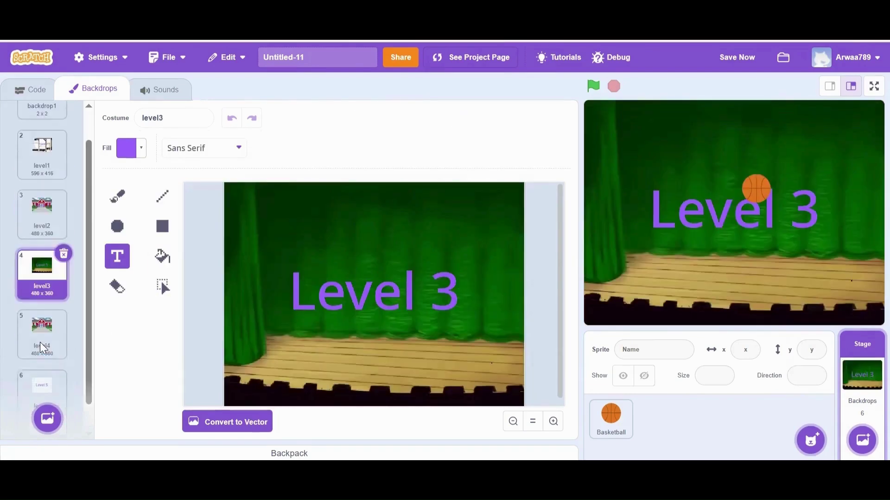
pyautogui.click(40, 309)
pyautogui.click(39, 381)
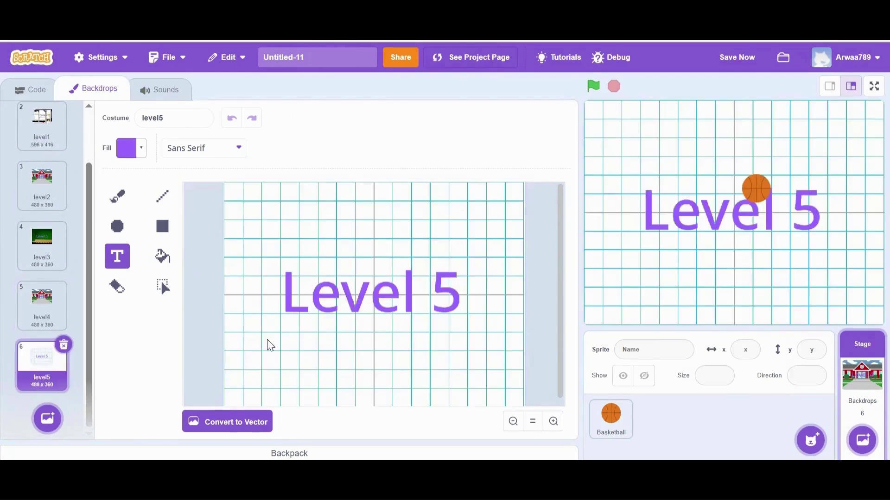
# Create a new variable named level in the Code tab.
pyautogui.click(25, 90)
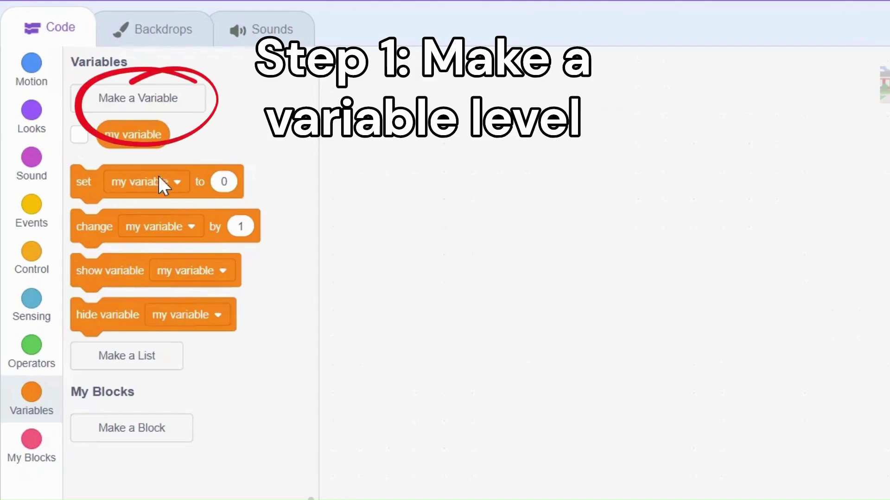
pyautogui.click(139, 97)
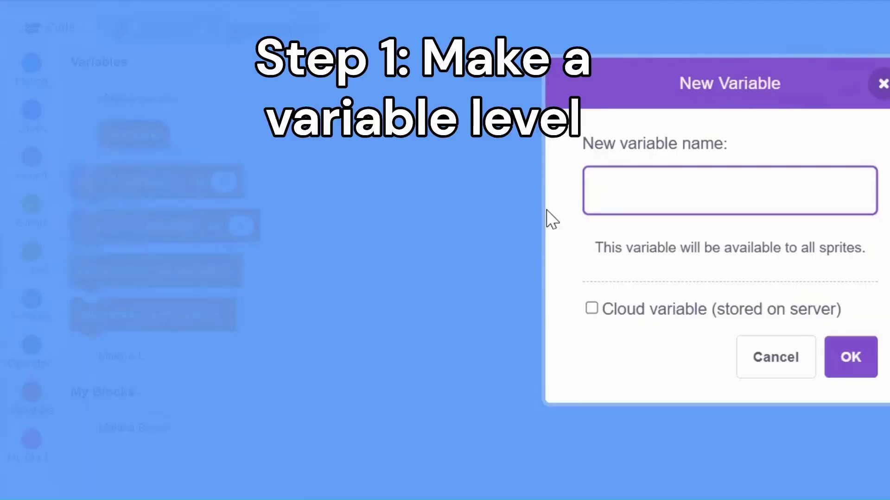
pyautogui.write('level')
pyautogui.press('Return')
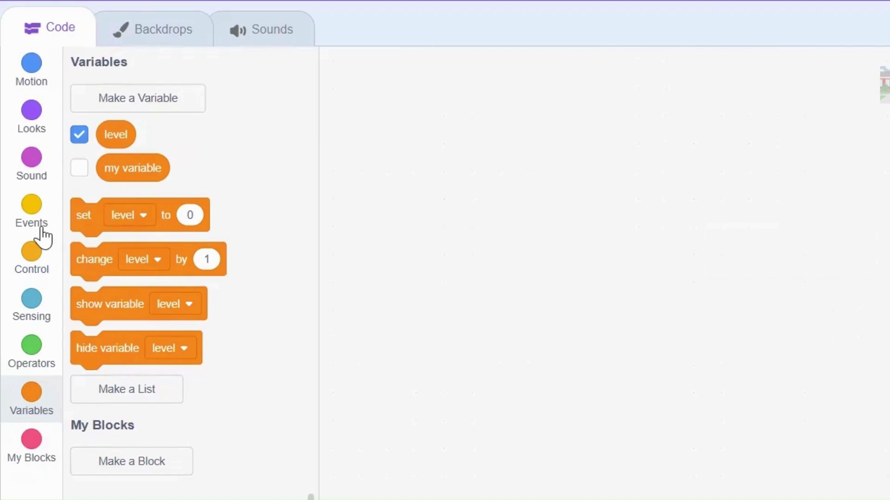
# Start a green-flag script that sets level to 1.
pyautogui.click(32, 218)
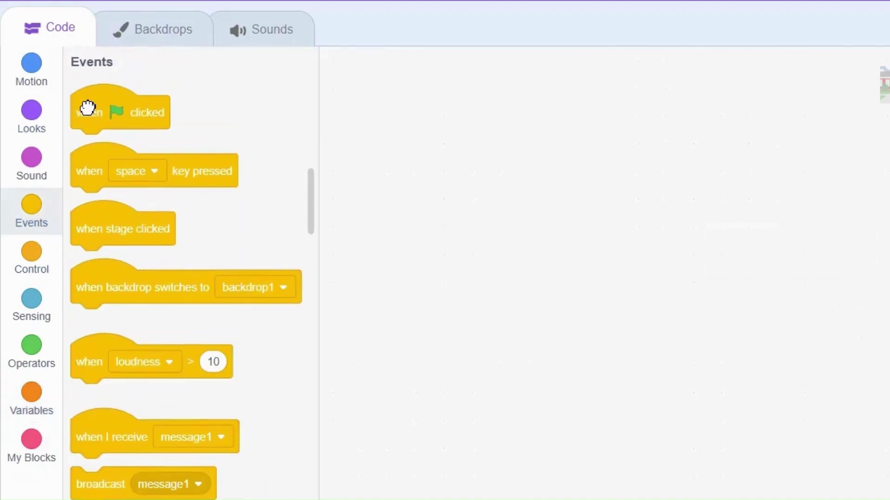
pyautogui.moveTo(80, 108); pyautogui.dragTo(545, 132)
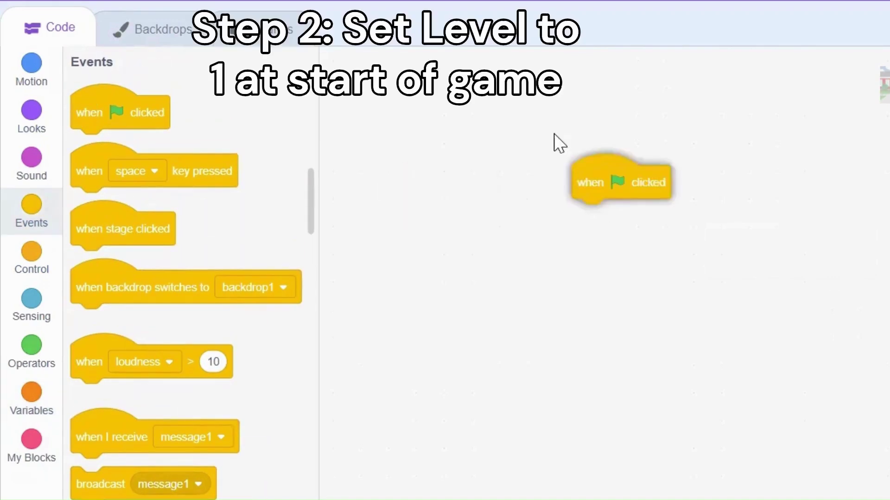
pyautogui.click(32, 393)
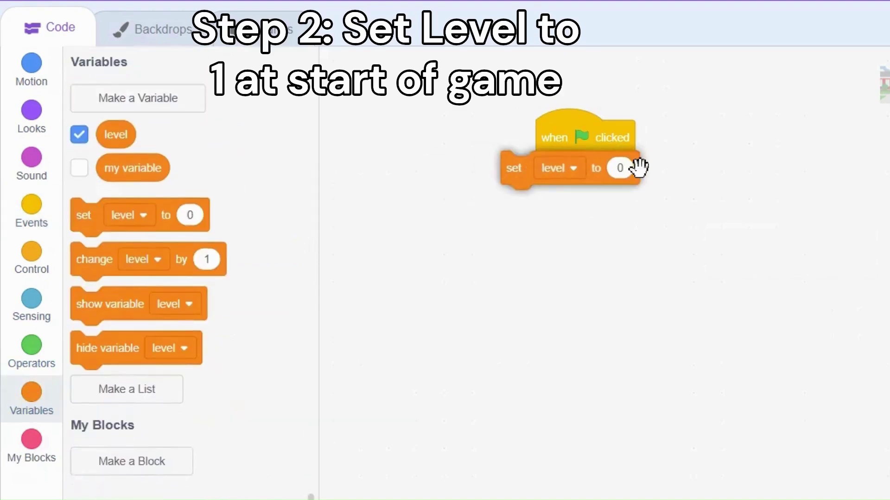
pyautogui.moveTo(86, 213); pyautogui.dragTo(535, 170)
pyautogui.click(656, 171)
pyautogui.write('1')
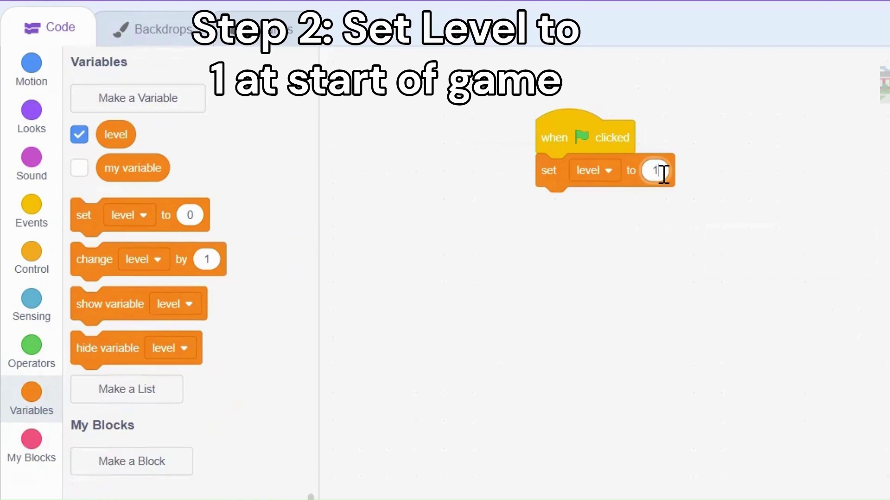
pyautogui.click(590, 330)
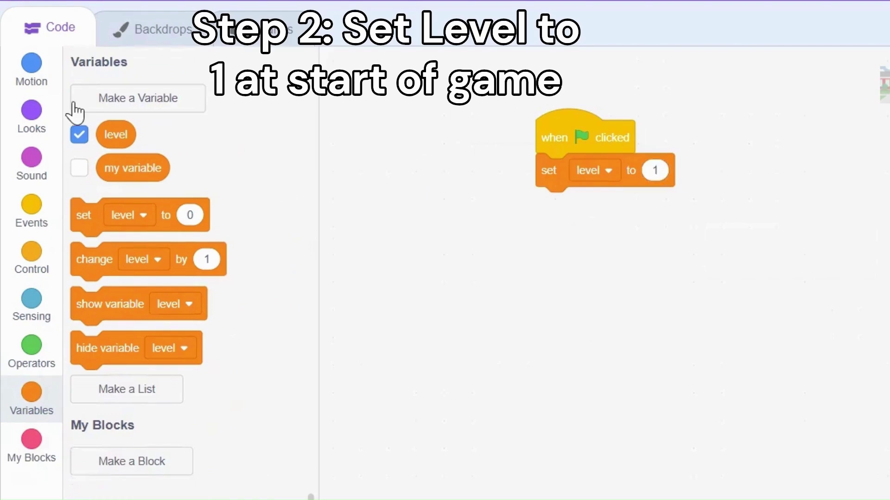
# Add a switch backdrop block set to level1 after setting level.
pyautogui.click(40, 155)
pyautogui.scroll(5, 114, 175)
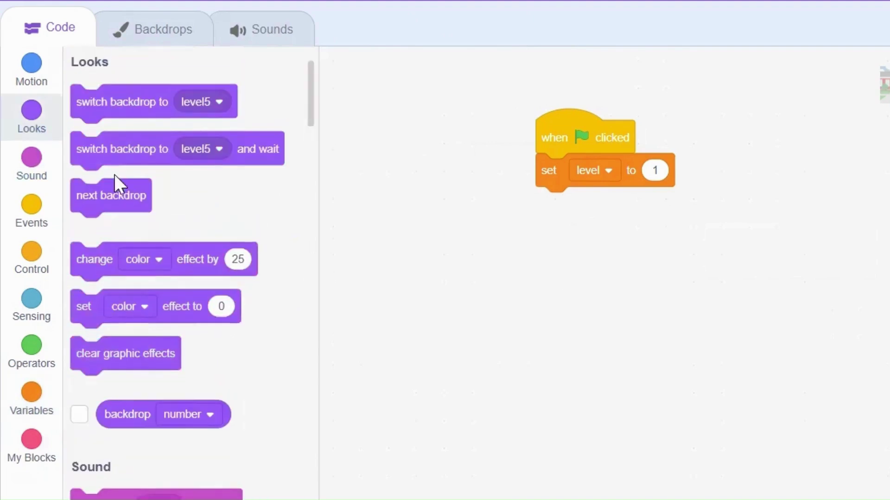
pyautogui.click(102, 106)
pyautogui.moveTo(99, 103); pyautogui.dragTo(576, 206)
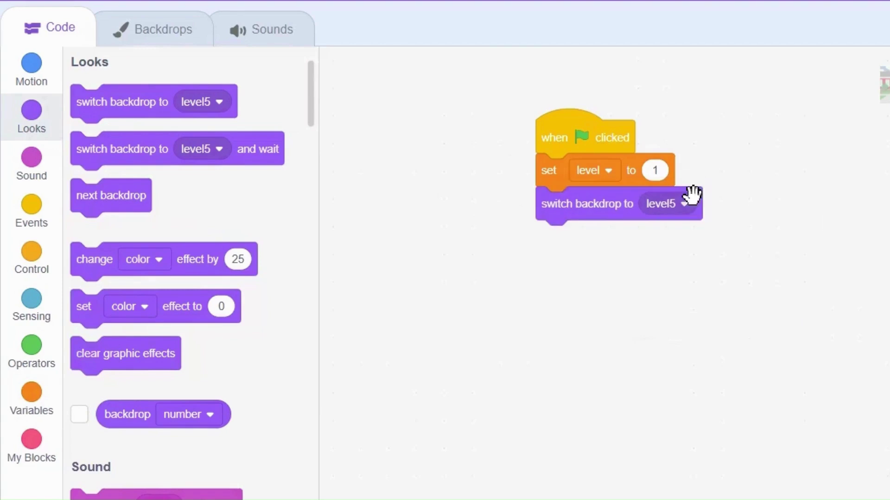
pyautogui.click(667, 205)
pyautogui.click(657, 289)
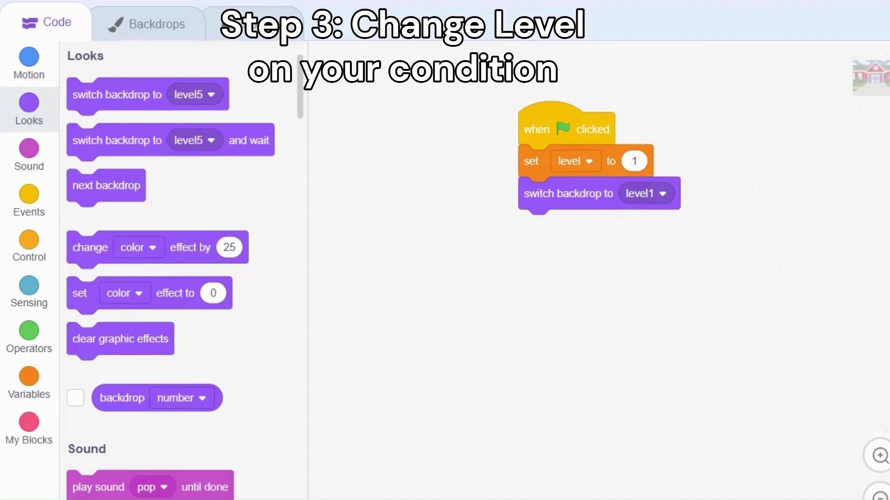
# Add a forever loop containing an if block with 'key space pressed?' as its condition.
pyautogui.click(27, 247)
pyautogui.moveTo(74, 248); pyautogui.dragTo(612, 259)
pyautogui.moveTo(76, 327); pyautogui.dragTo(558, 269)
pyautogui.click(26, 288)
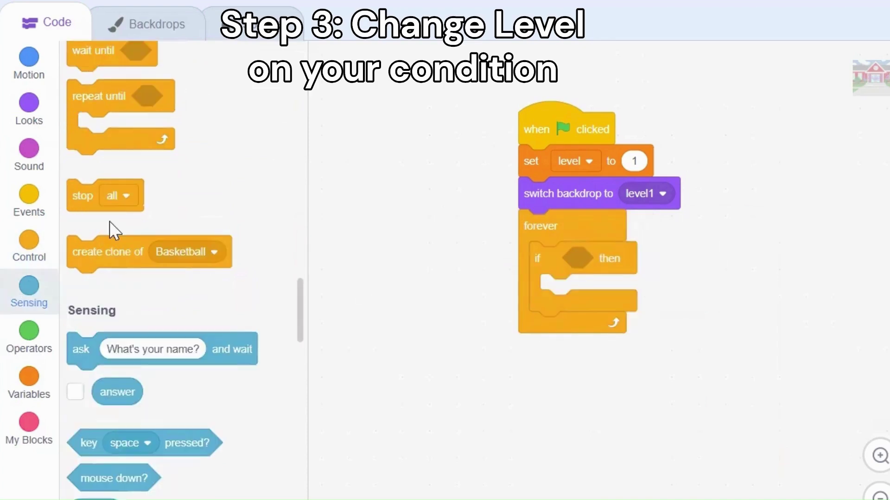
pyautogui.moveTo(99, 183); pyautogui.dragTo(586, 260)
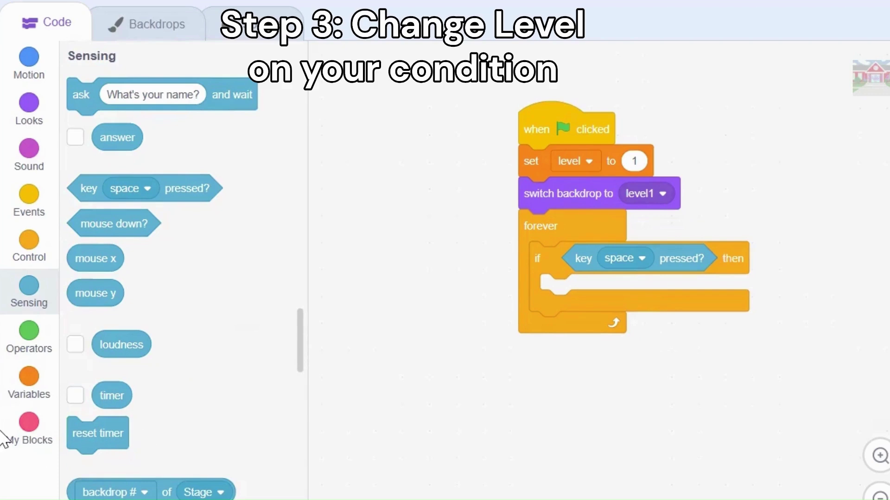
# Put 'change level by 1' and 'next backdrop' inside the if block.
pyautogui.click(32, 384)
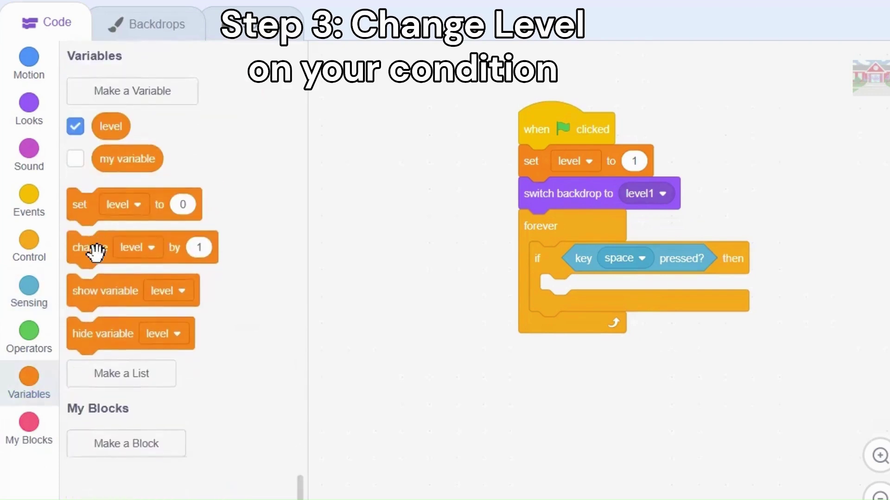
pyautogui.moveTo(93, 249); pyautogui.dragTo(566, 294)
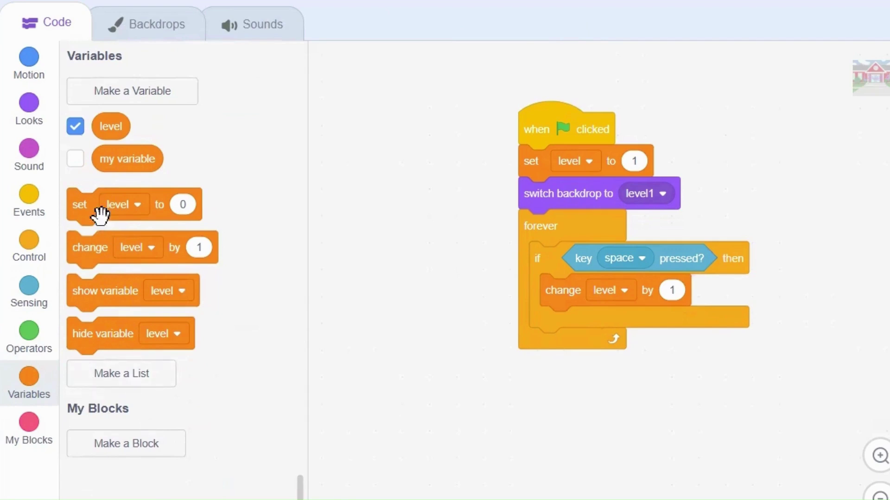
pyautogui.click(18, 105)
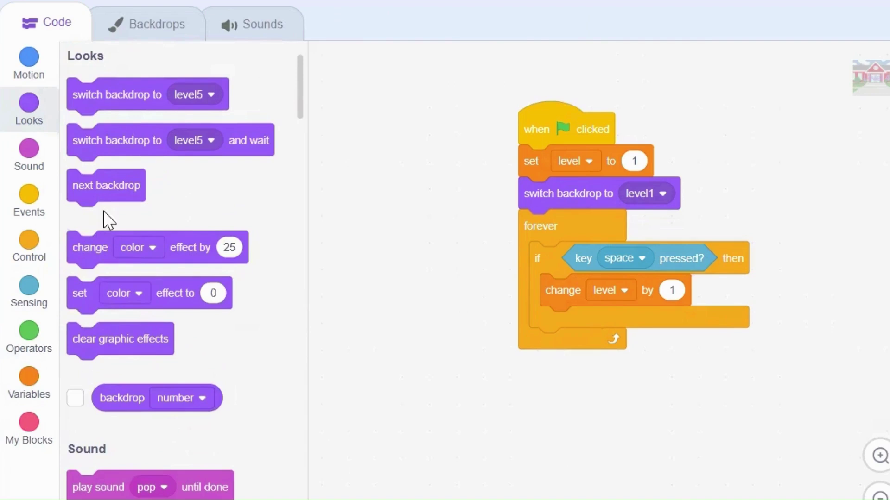
pyautogui.moveTo(104, 187); pyautogui.dragTo(581, 321)
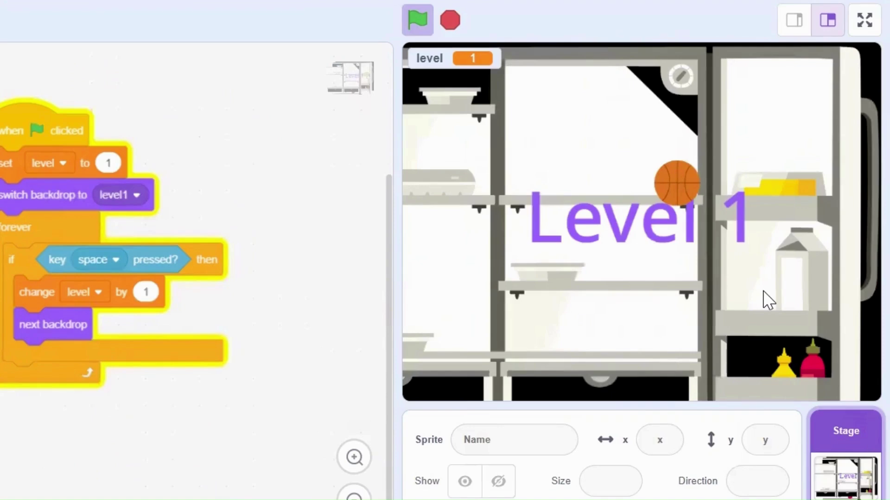
# Test the level changes with space, then add 'wait 1 seconds' after next backdrop.
pyautogui.press('space')
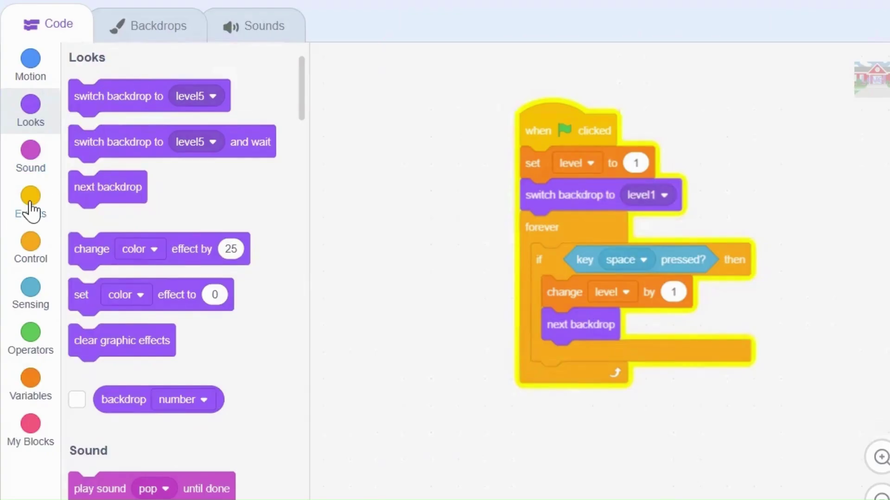
pyautogui.click(30, 212)
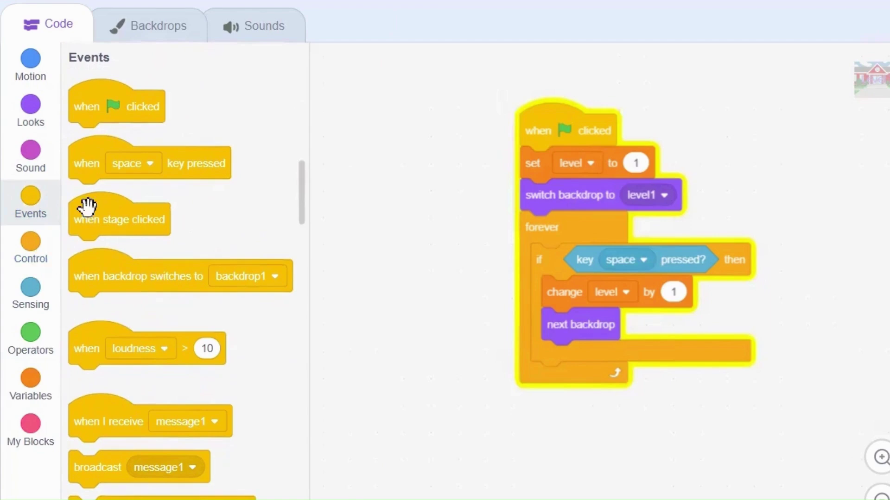
pyautogui.click(24, 263)
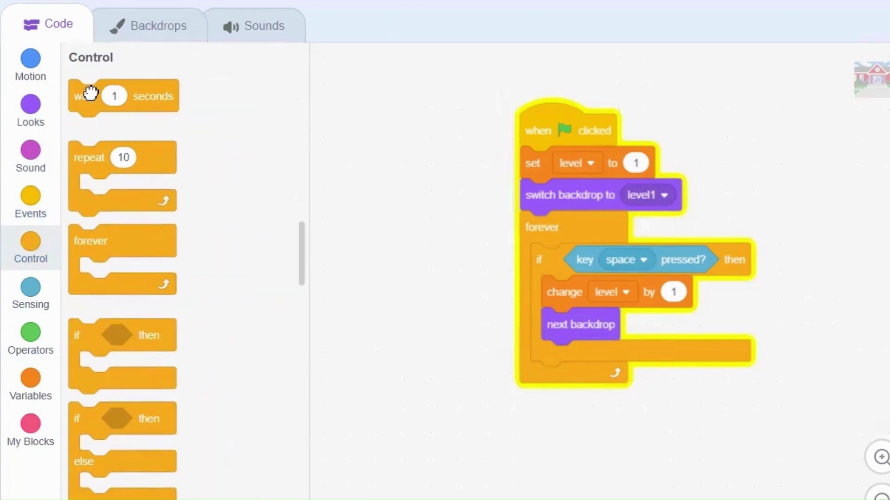
pyautogui.moveTo(89, 95)
pyautogui.mouseDown()
pyautogui.moveTo(552, 354)
pyautogui.moveTo(569, 353)
pyautogui.mouseUp()
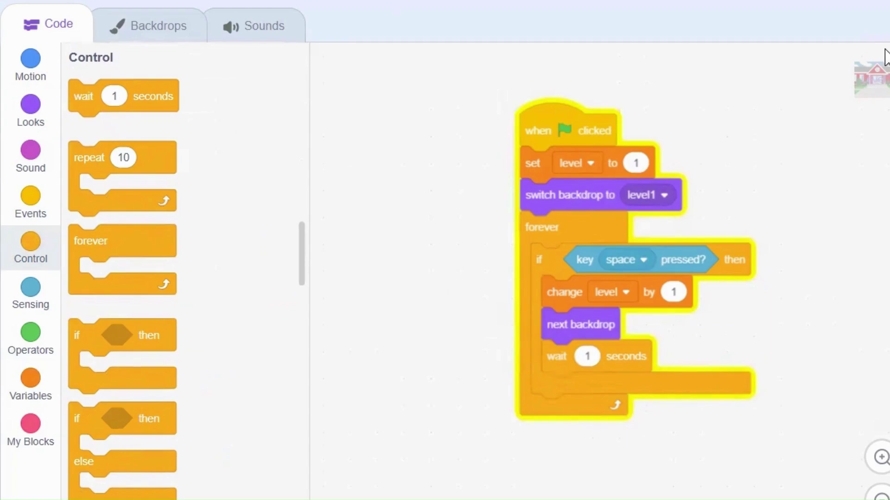
# Press space repeatedly to advance the game from Level 2 through Level 5.
pyautogui.press('space')
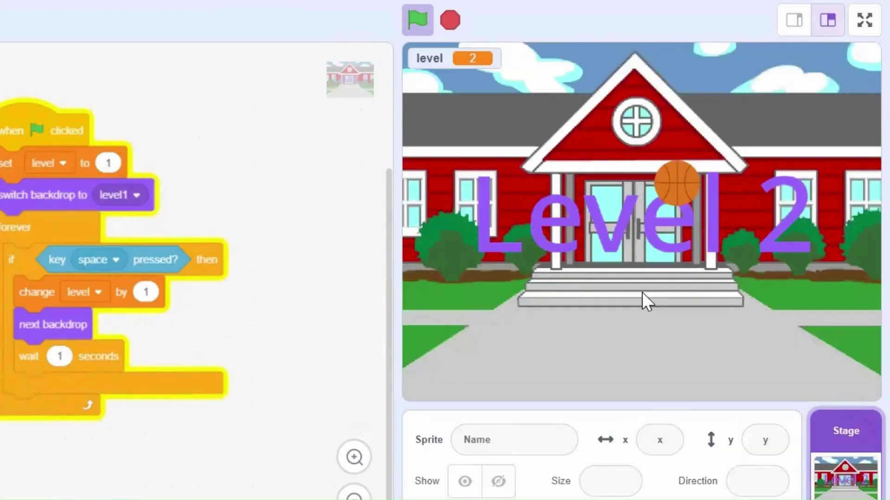
pyautogui.press('space')
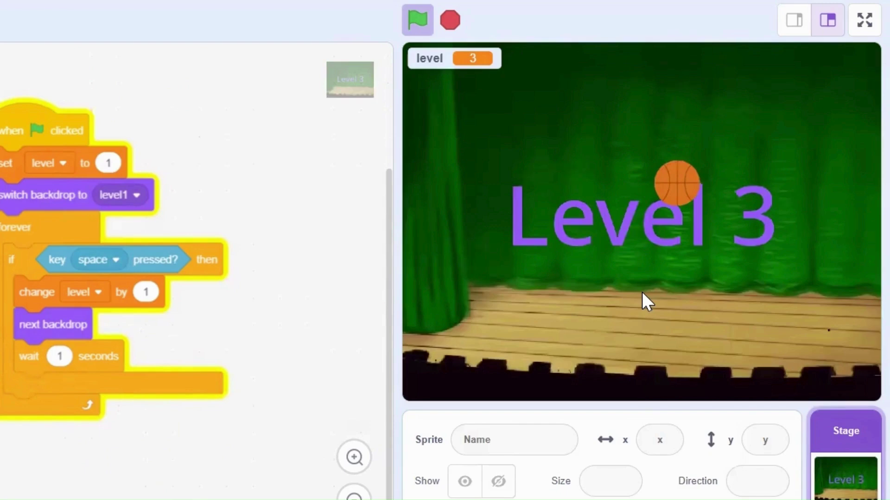
pyautogui.press('space')
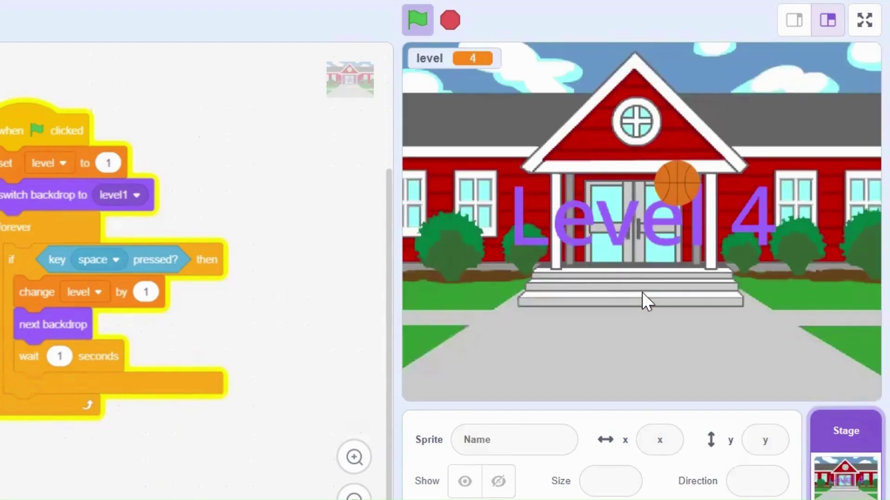
pyautogui.press('space')
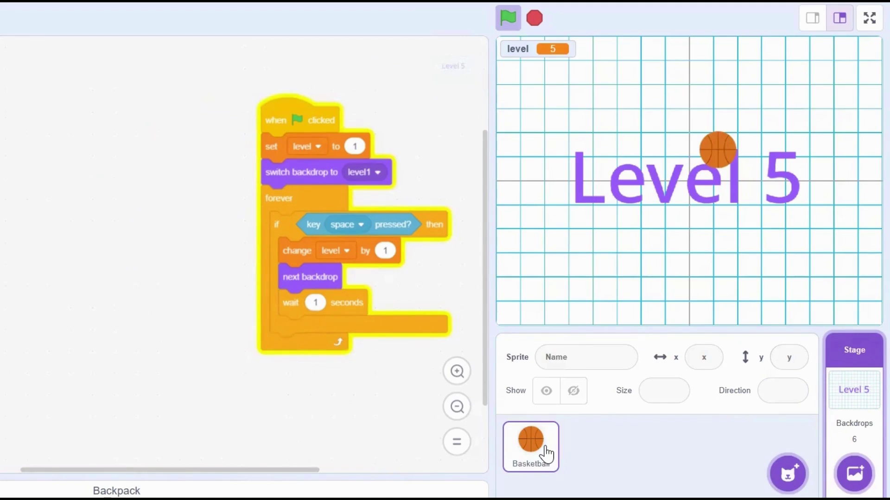
# Give the Basketball a green-flag forever loop that moves 10 steps.
pyautogui.click(547, 454)
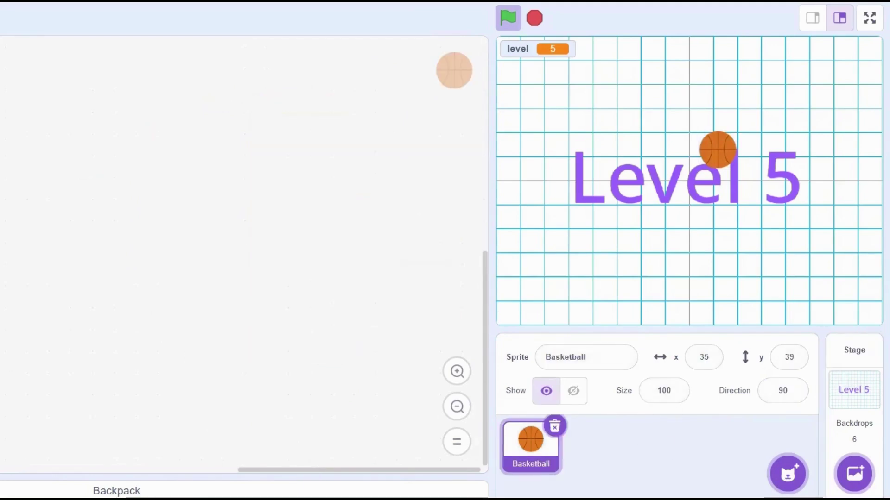
pyautogui.click(25, 195)
pyautogui.moveTo(119, 105); pyautogui.dragTo(427, 189)
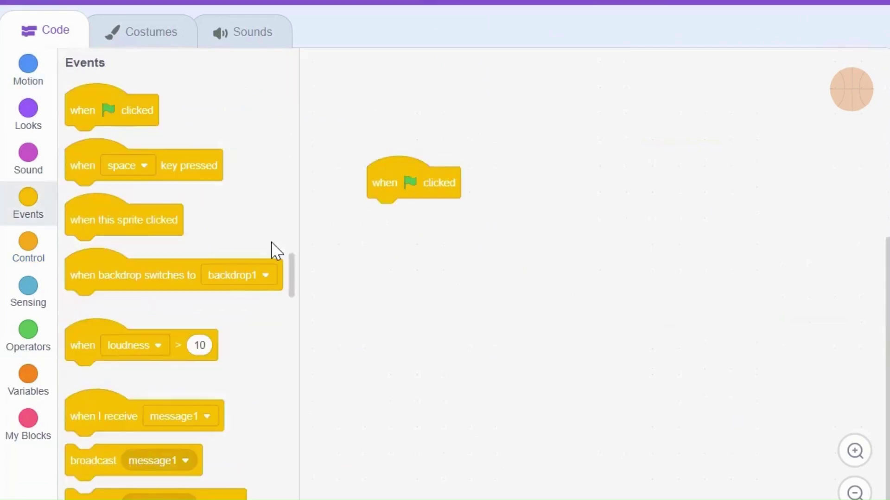
pyautogui.click(18, 255)
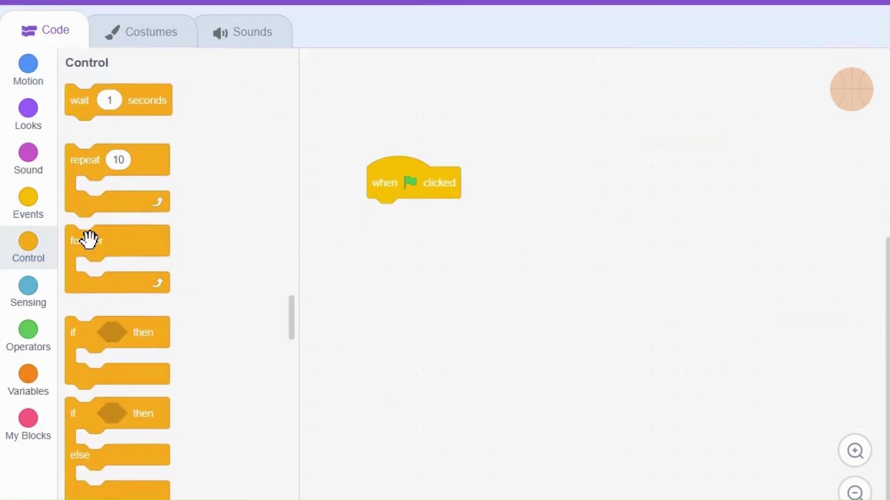
pyautogui.moveTo(89, 239); pyautogui.dragTo(376, 228)
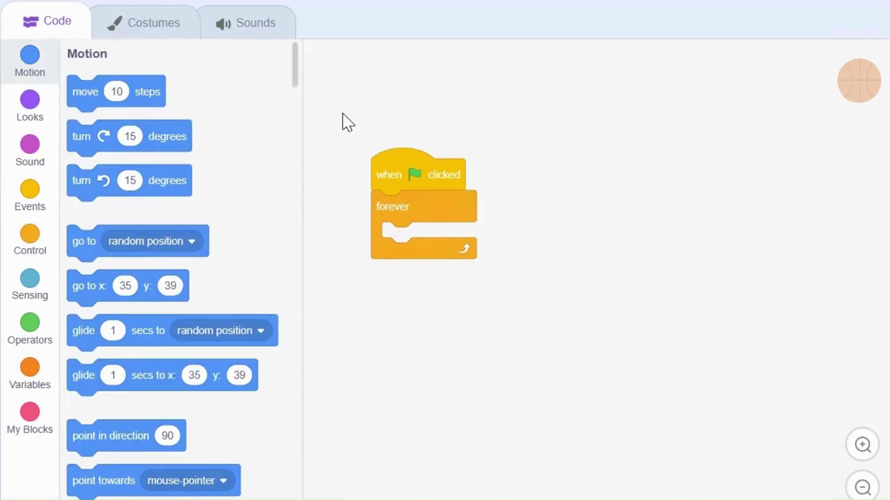
pyautogui.click(118, 91)
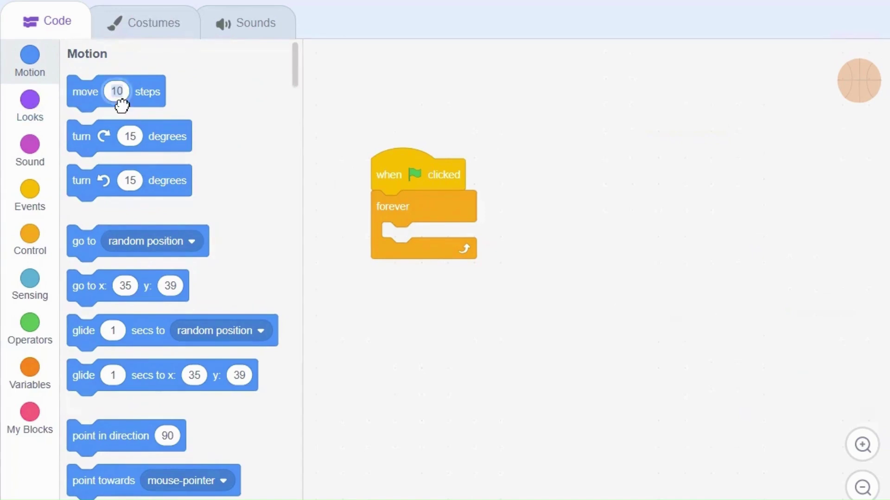
pyautogui.moveTo(122, 104)
pyautogui.mouseDown()
pyautogui.moveTo(403, 255)
pyautogui.moveTo(403, 243)
pyautogui.mouseUp()
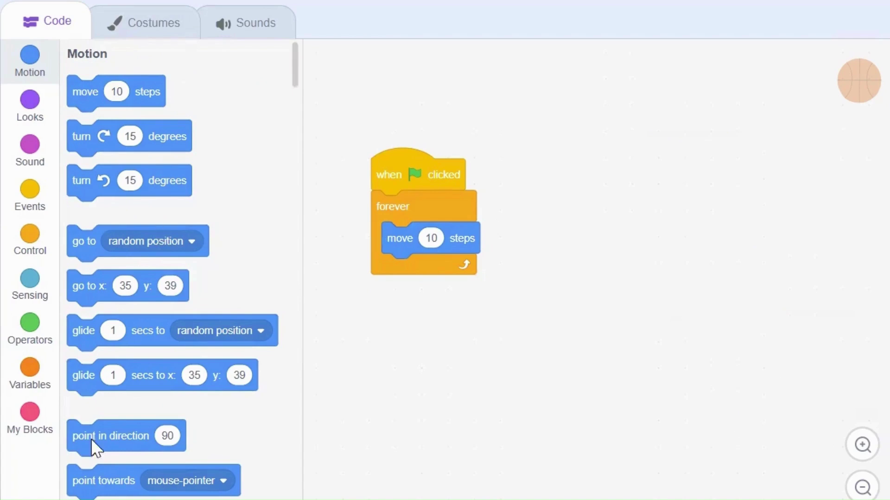
pyautogui.scroll(-3, 182, 459)
pyautogui.scroll(-5, 182, 458)
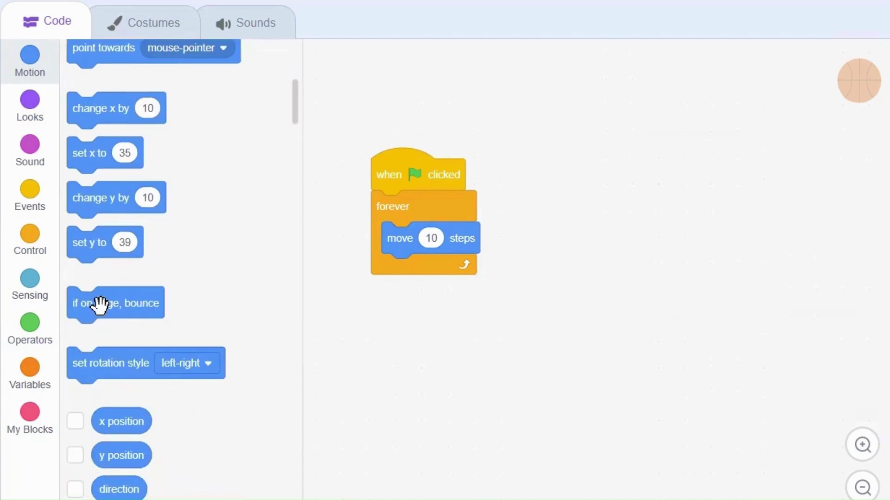
pyautogui.moveTo(95, 304); pyautogui.dragTo(435, 273)
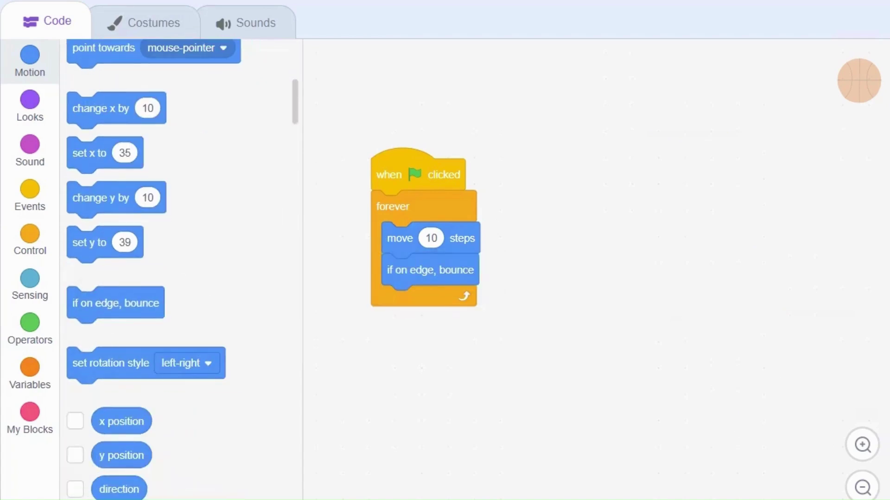
# Run the game and change the basketball's direction value.
pyautogui.click(428, 19)
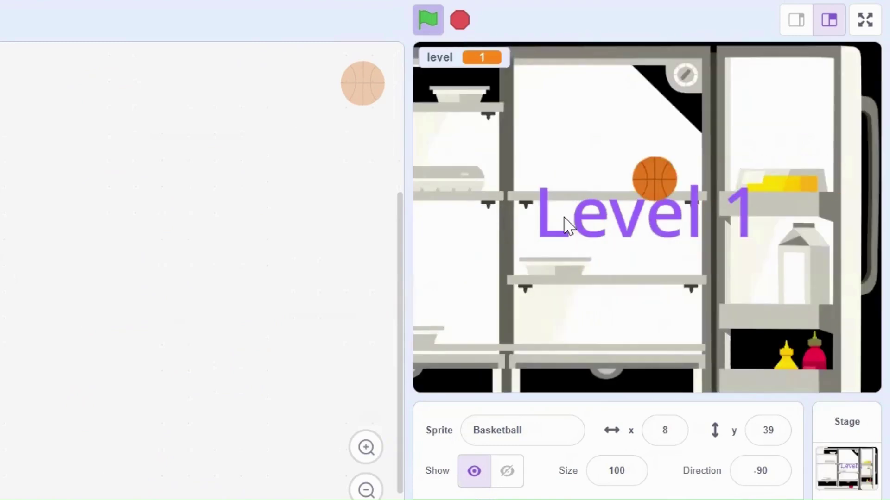
pyautogui.click(760, 473)
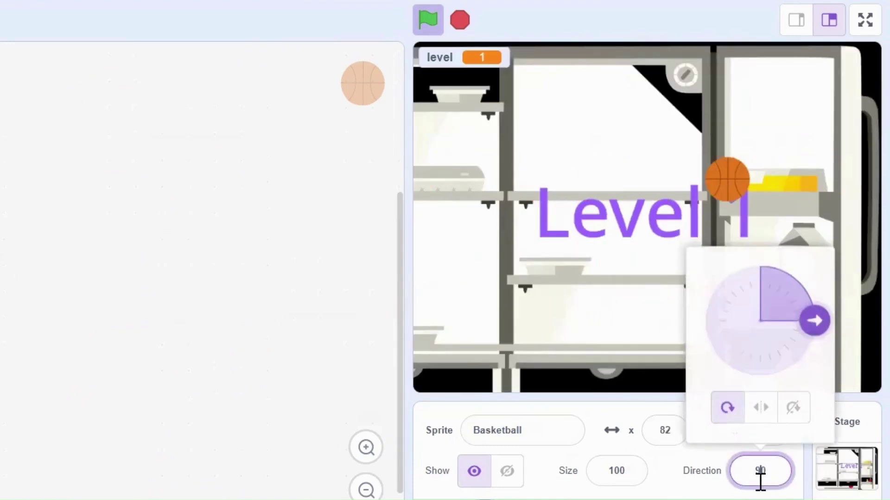
pyautogui.write('0')
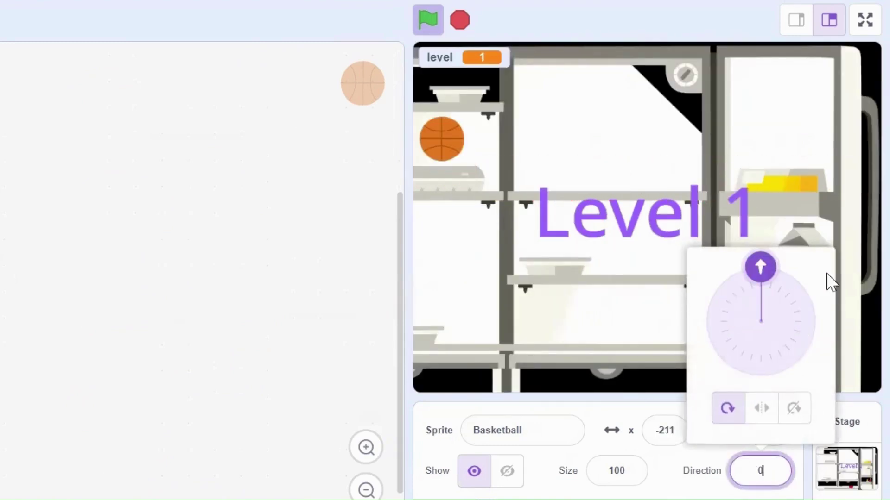
pyautogui.press('BackSpace')
pyautogui.write('154')
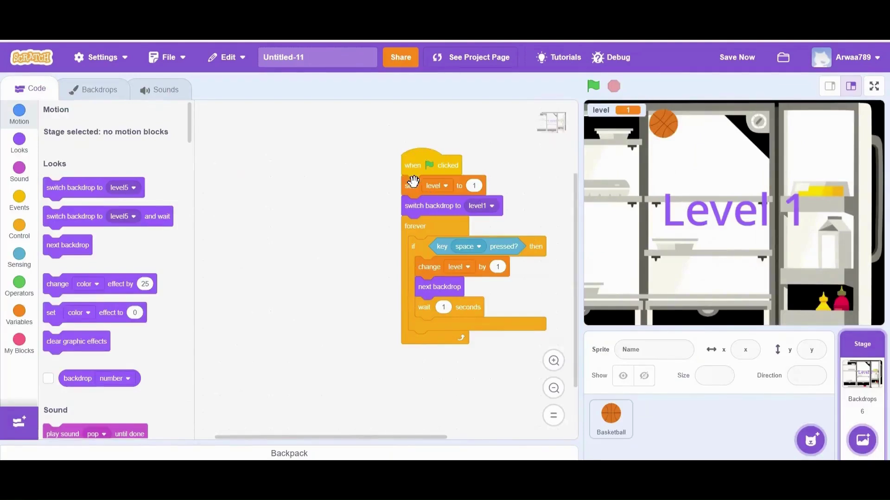
# Drag the Stage's level script onto the Basketball sprite.
pyautogui.moveTo(452, 234); pyautogui.dragTo(610, 417)
pyautogui.moveTo(591, 473); pyautogui.dragTo(608, 424)
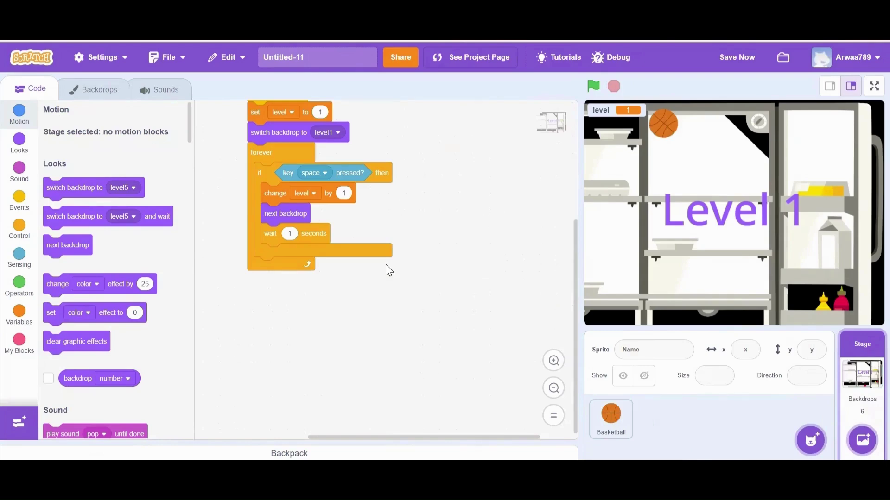
pyautogui.scroll(5, 389, 270)
pyautogui.moveTo(259, 272); pyautogui.dragTo(115, 329)
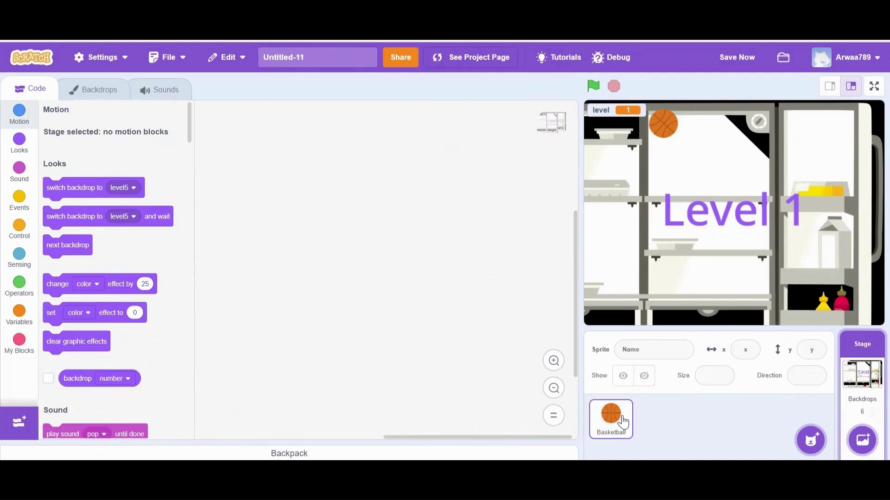
# Separate the Basketball's two scripts and change the move block from 10 to 50 steps.
pyautogui.click(624, 422)
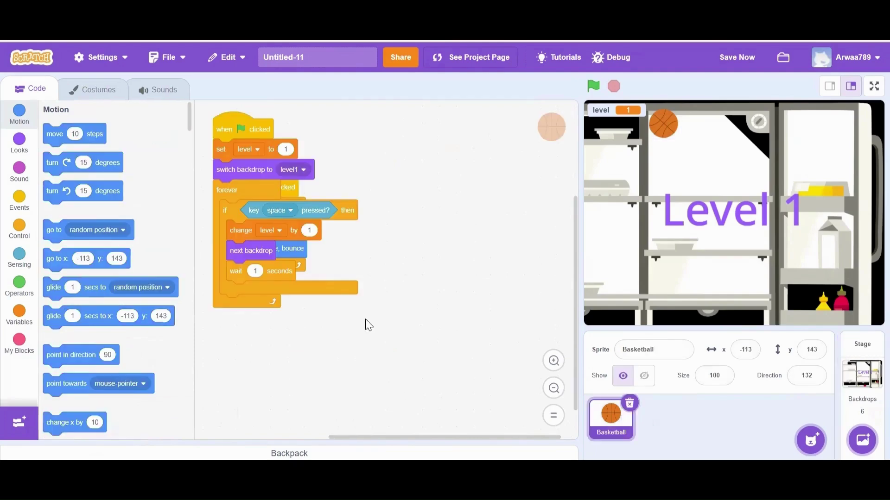
pyautogui.moveTo(217, 128); pyautogui.dragTo(379, 160)
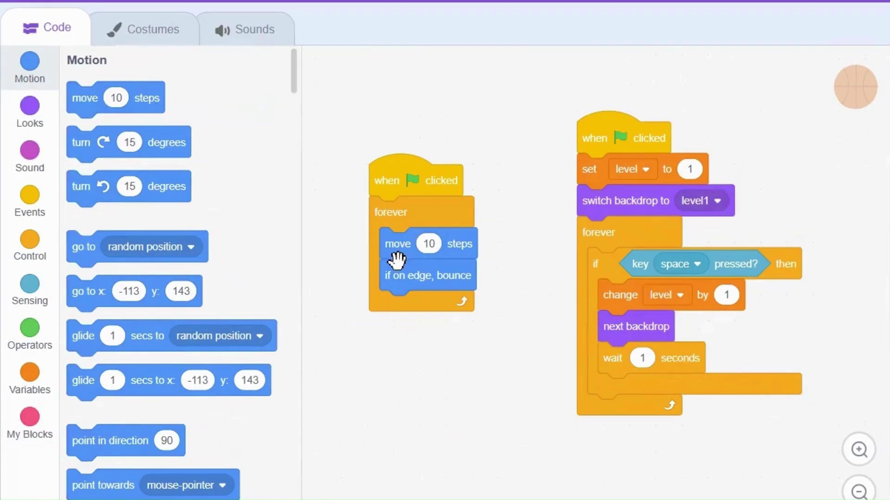
pyautogui.click(423, 244)
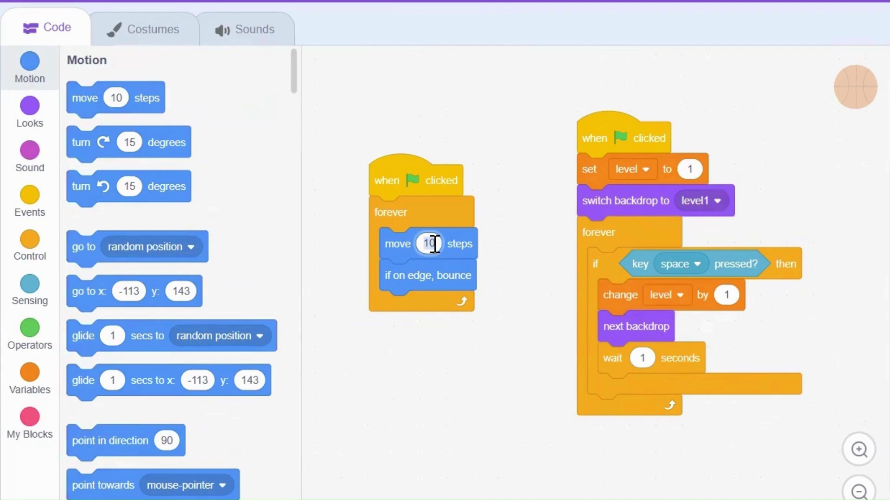
pyautogui.write('50')
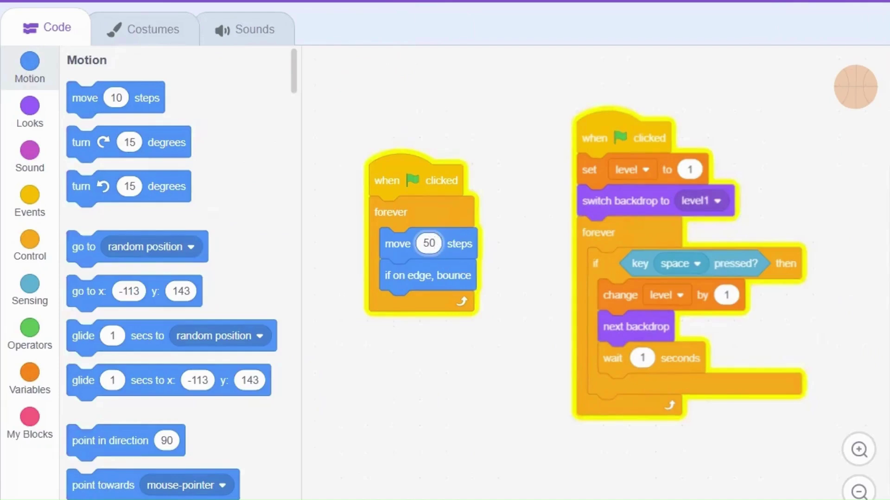
# Create a speed variable and set speed to 10 before the bounce script's forever loop.
pyautogui.click(35, 390)
pyautogui.click(112, 88)
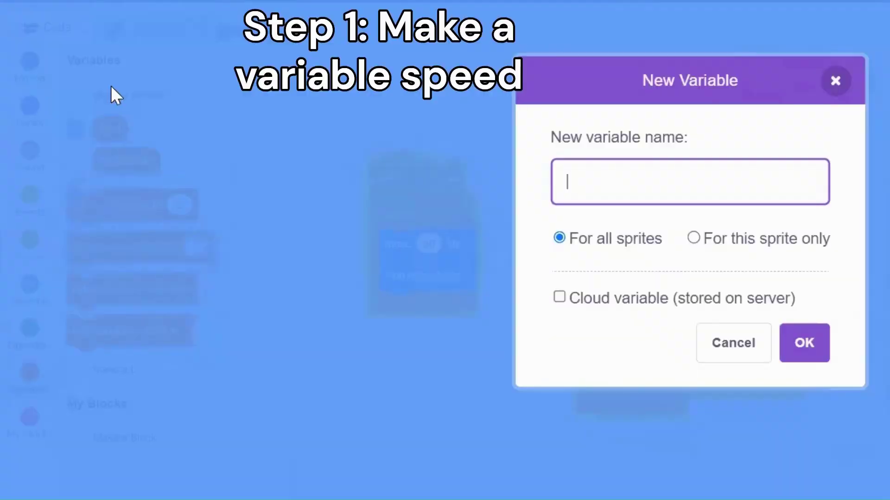
pyautogui.write('speed')
pyautogui.press('Return')
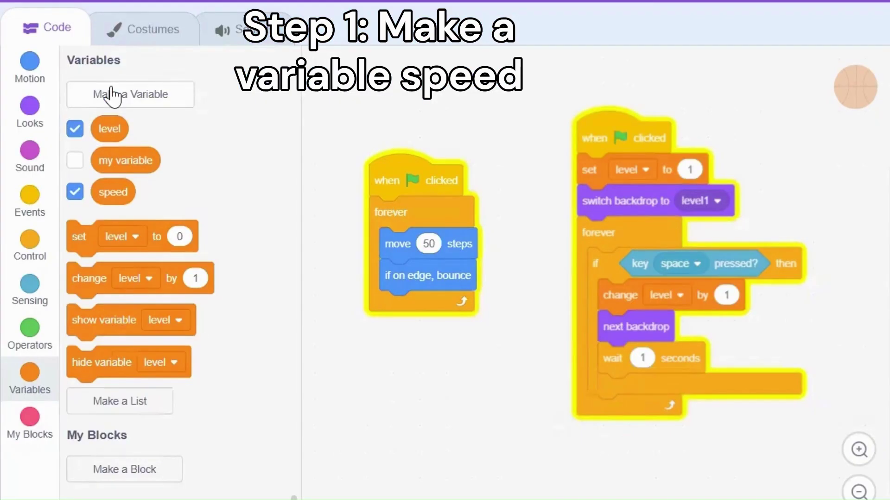
pyautogui.moveTo(79, 236); pyautogui.dragTo(385, 202)
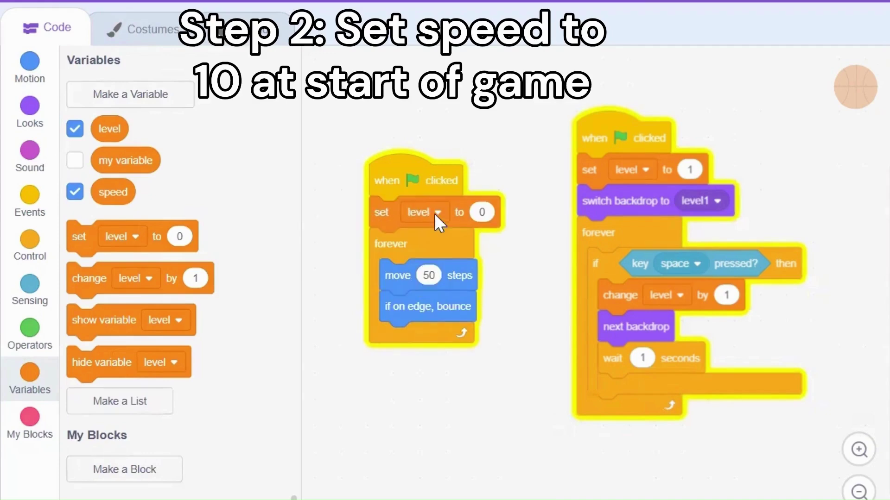
pyautogui.click(492, 213)
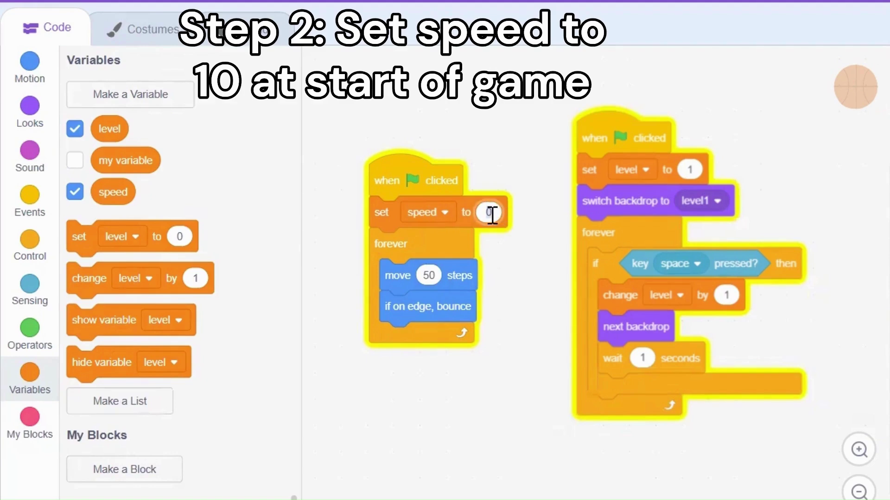
pyautogui.write('10')
pyautogui.click(483, 390)
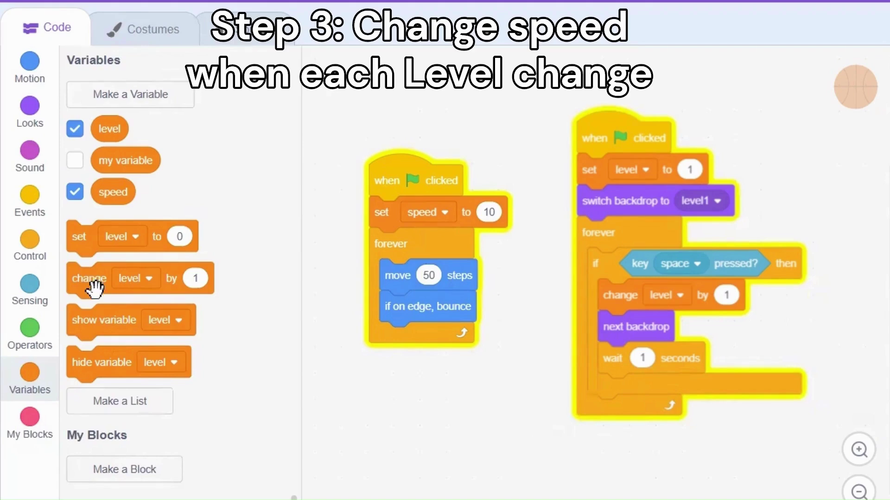
# Add a 'change speed by 10' block under the 'wait 1 seconds' block.
pyautogui.moveTo(96, 287)
pyautogui.mouseDown()
pyautogui.moveTo(622, 401)
pyautogui.moveTo(660, 389)
pyautogui.mouseUp()
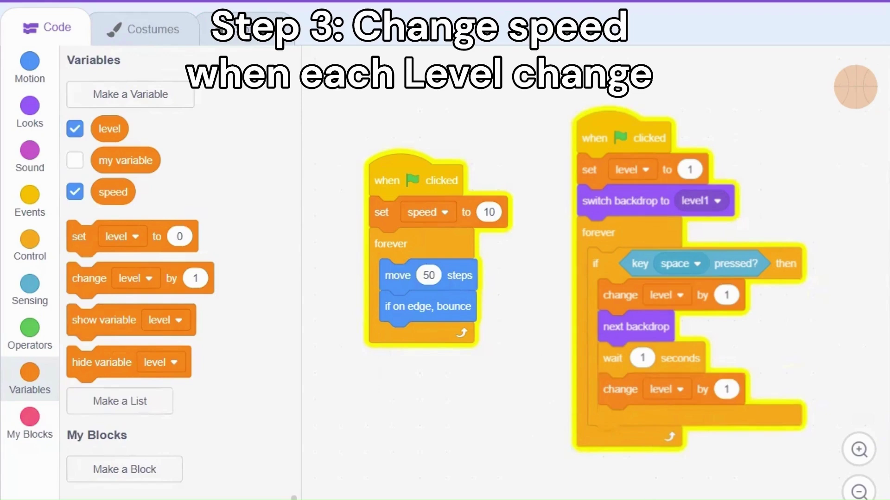
pyautogui.click(669, 390)
pyautogui.click(625, 495)
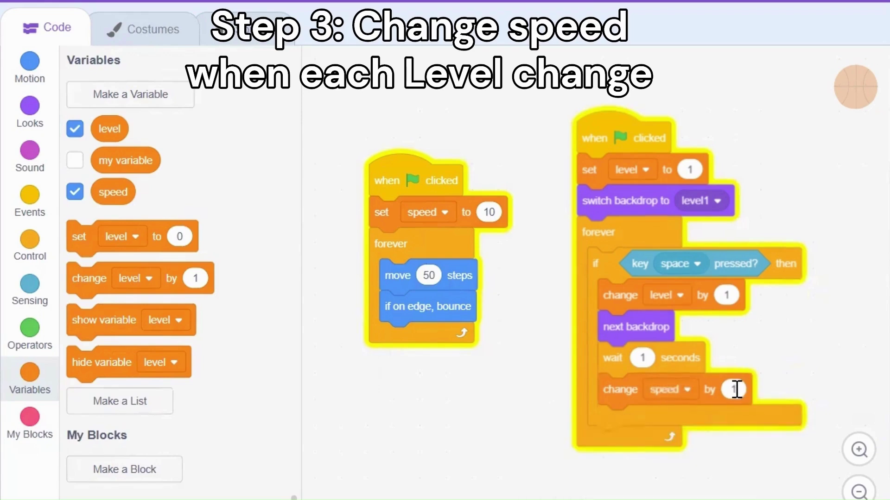
pyautogui.click(737, 390)
pyautogui.write('10')
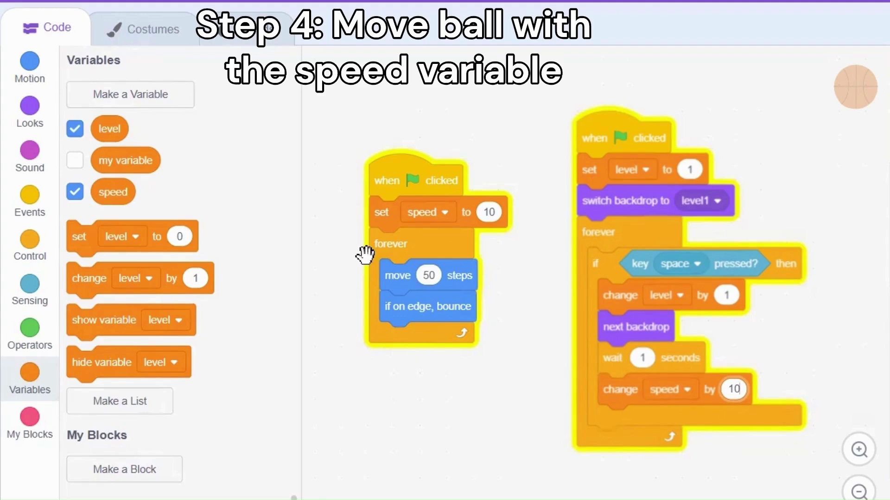
# Drop the speed reporter into the basketball's move block steps field.
pyautogui.moveTo(109, 193)
pyautogui.mouseDown()
pyautogui.moveTo(384, 308)
pyautogui.moveTo(434, 277)
pyautogui.mouseUp()
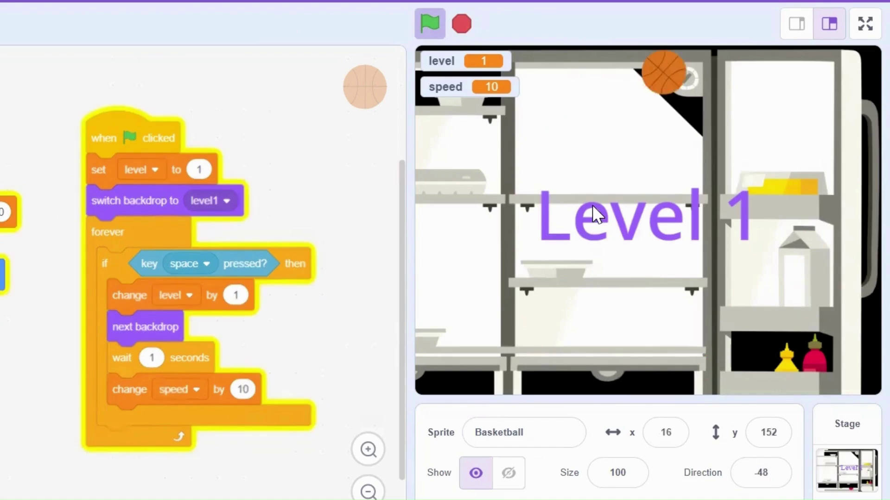
# Level the game up through levels 2 to 4, then open the speed monitor's display options.
pyautogui.press('space')
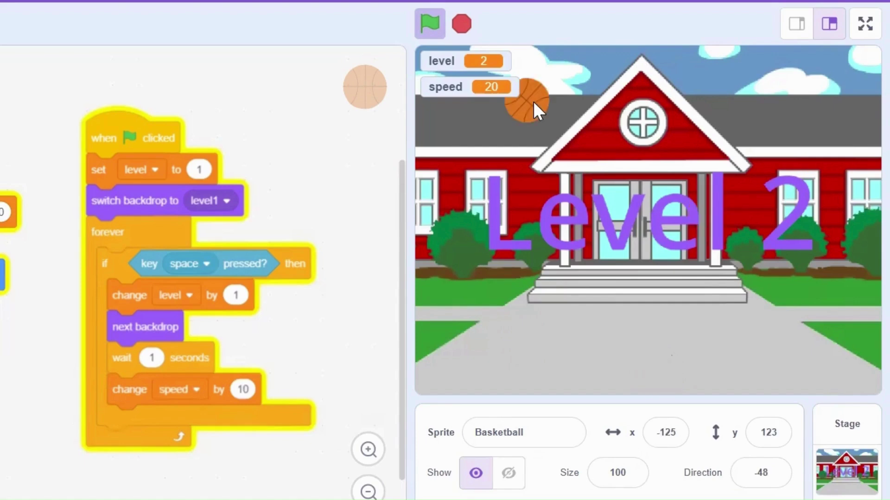
pyautogui.press('space')
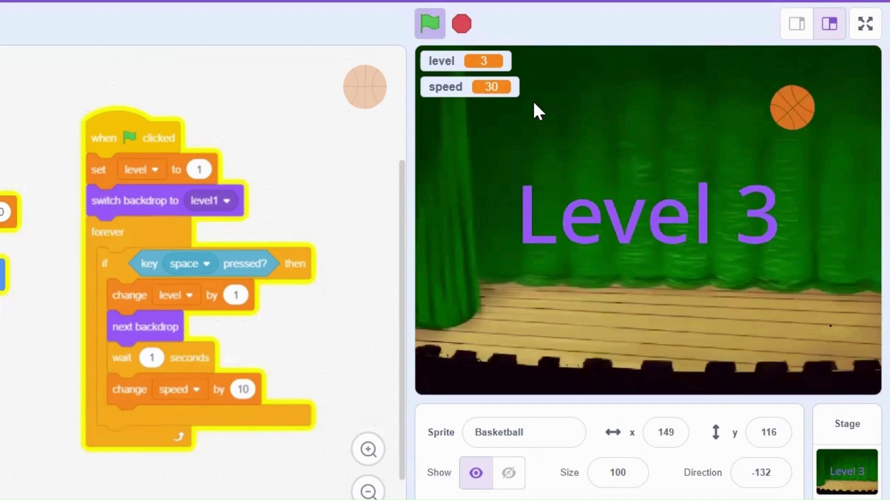
pyautogui.press('space')
pyautogui.press('space')
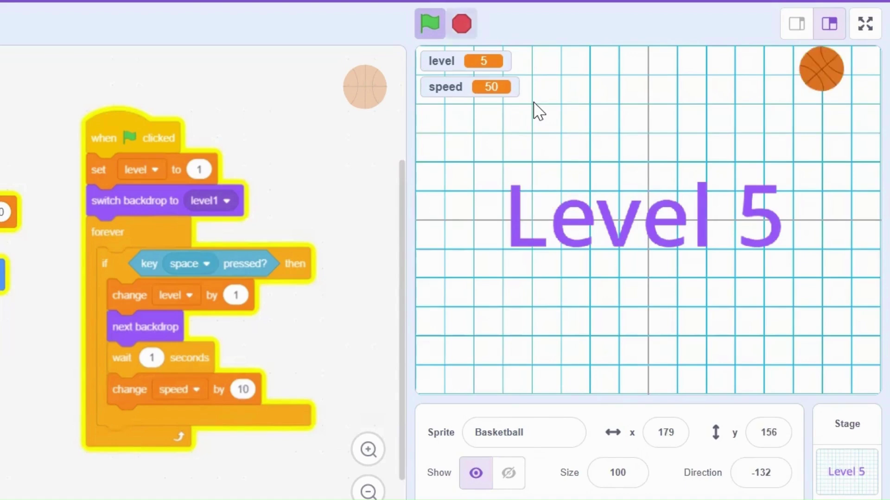
pyautogui.rightClick(466, 89)
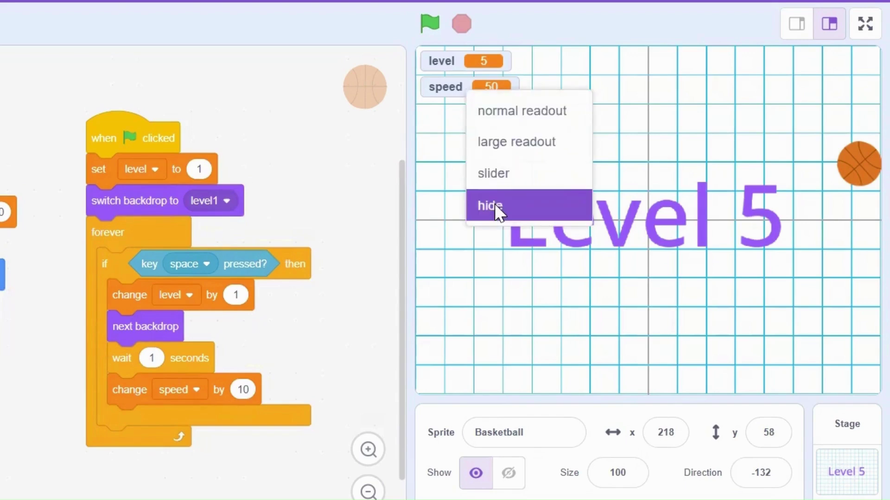